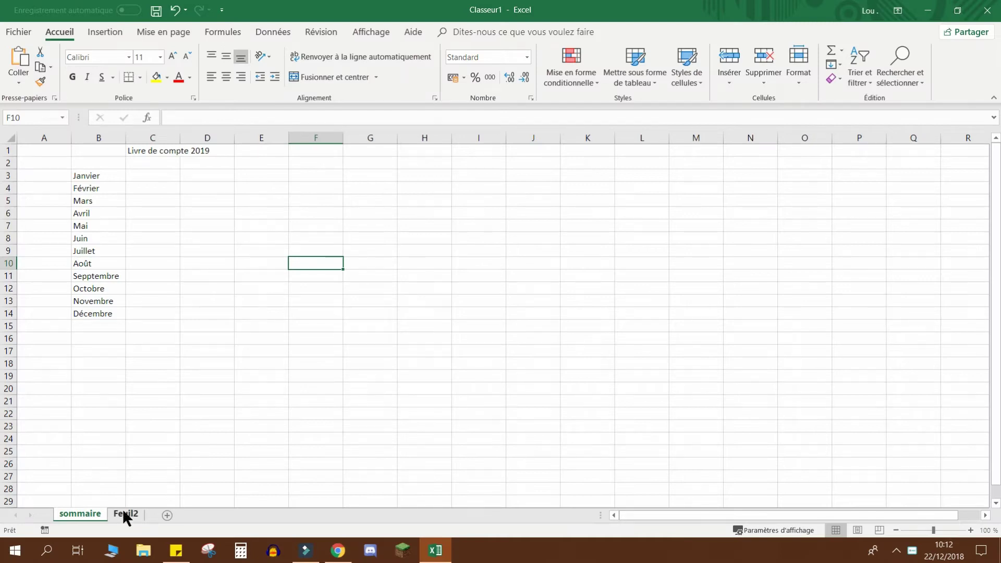
- Switch from the summary sheet to the blank Feuil2 sheet
click(125, 514)
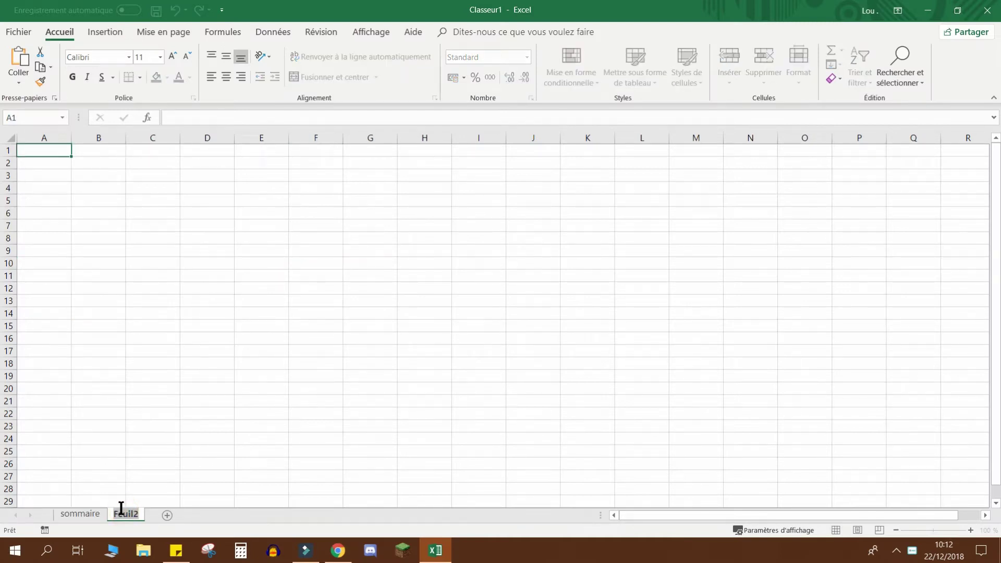
- Rename the Feuil2 sheet to 'janvier'
text(janvier)
click(182, 489)
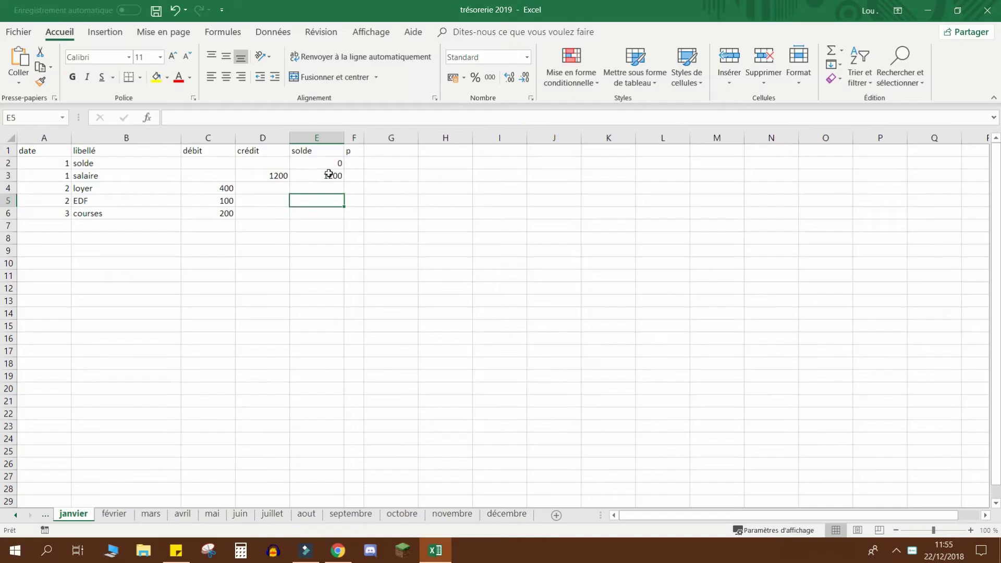
- Fill the E3 running-balance formula down to E6, giving 800, 700 and 500
click(331, 176)
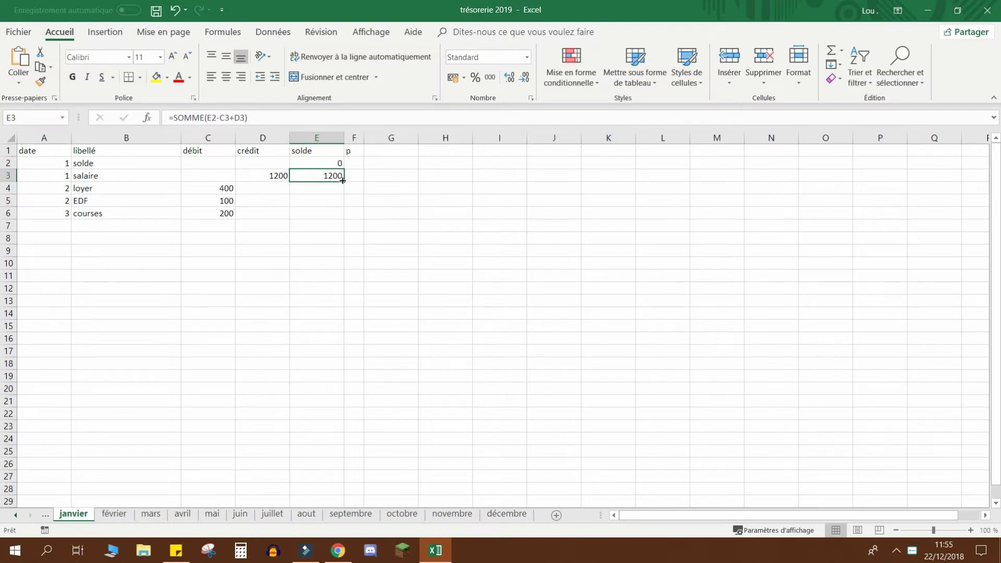
double_click(343, 181)
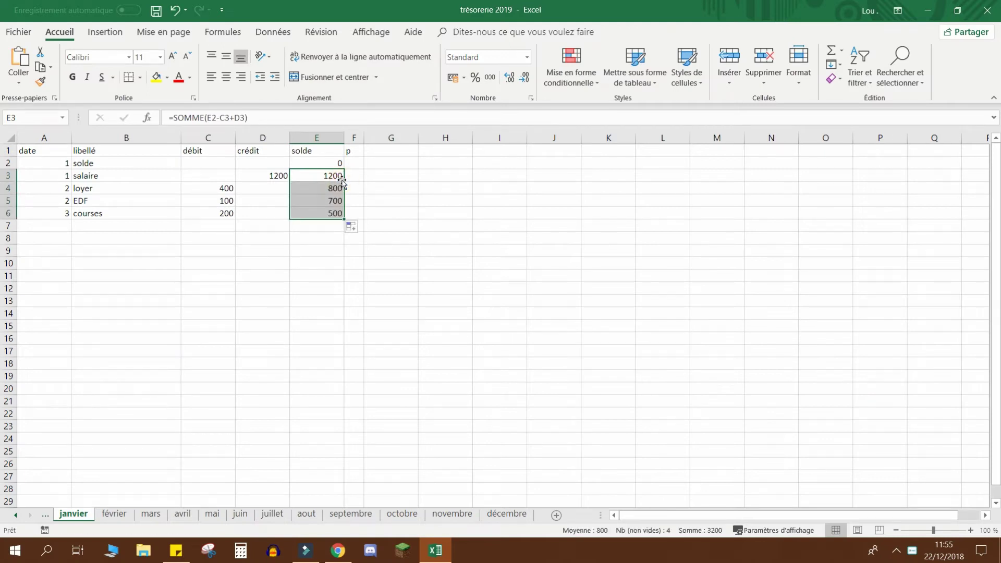
click(312, 251)
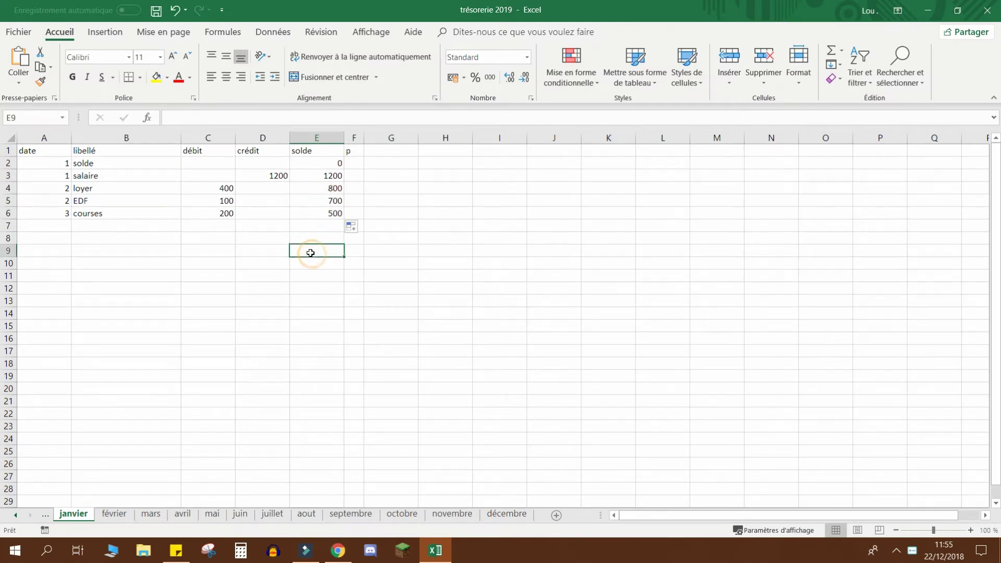
click(320, 214)
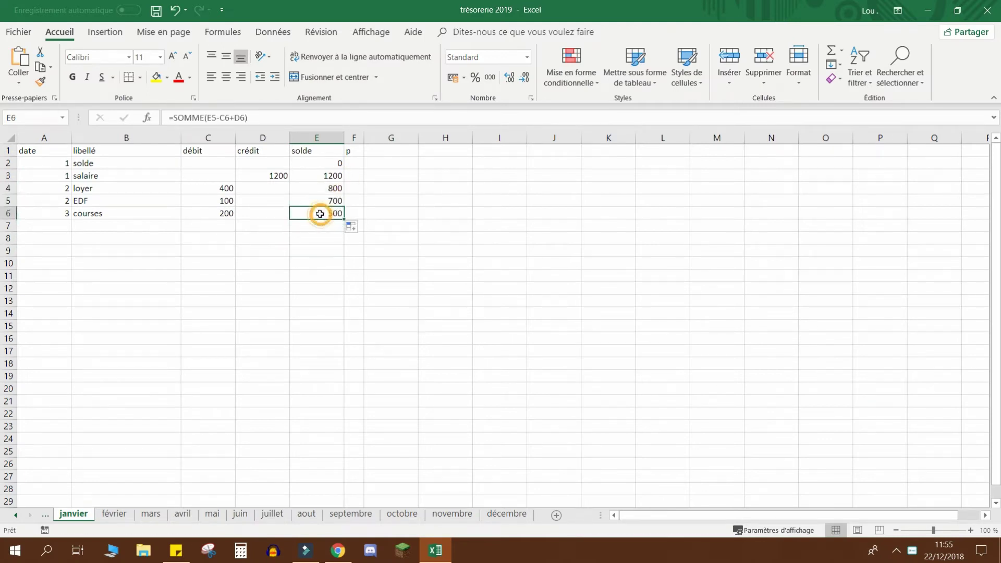
click(8, 200)
- Insert a row above EDF with date 2, label 'eau' and a 40 debit
right_click(8, 201)
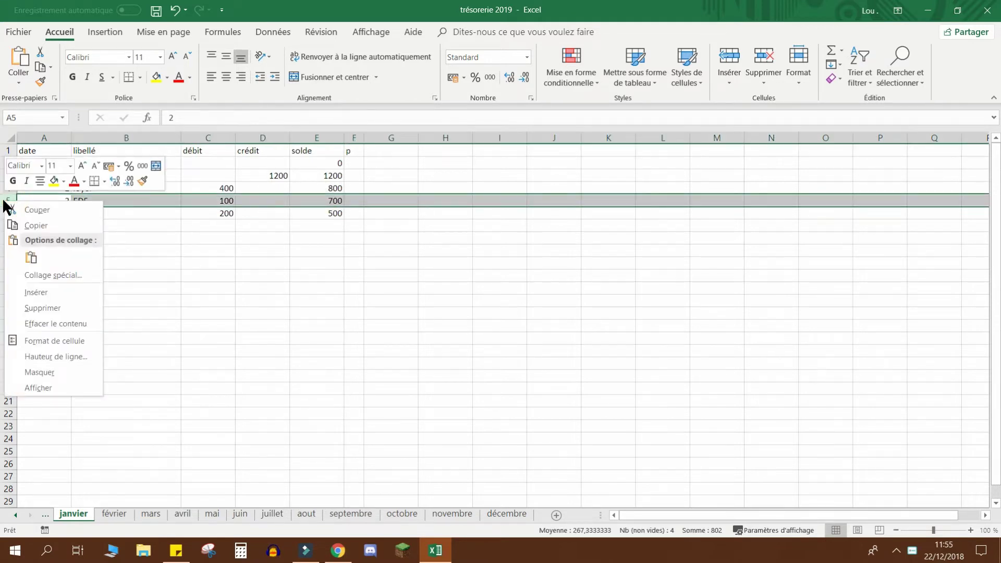
click(38, 291)
click(40, 289)
click(65, 202)
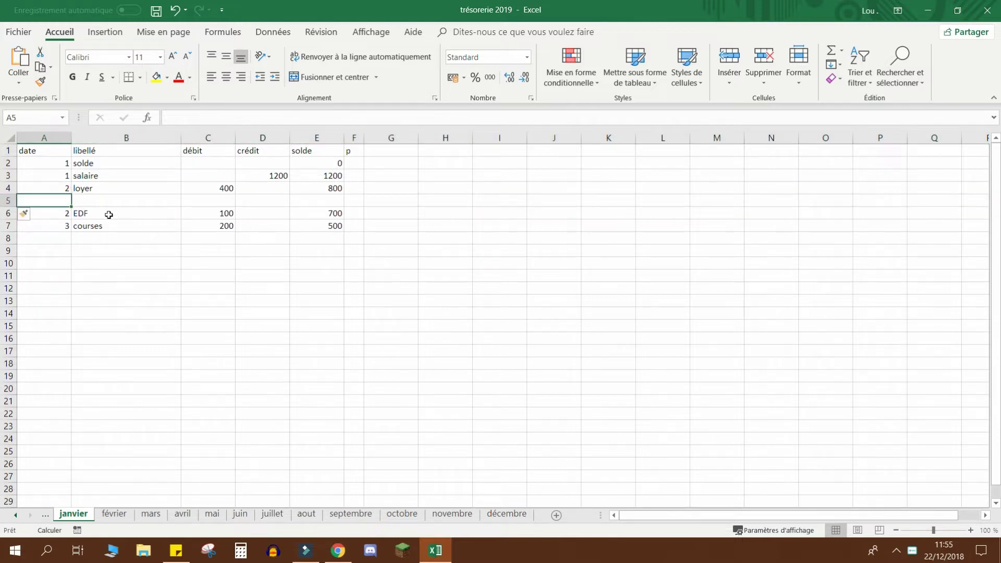
text(2)
double_click(104, 198)
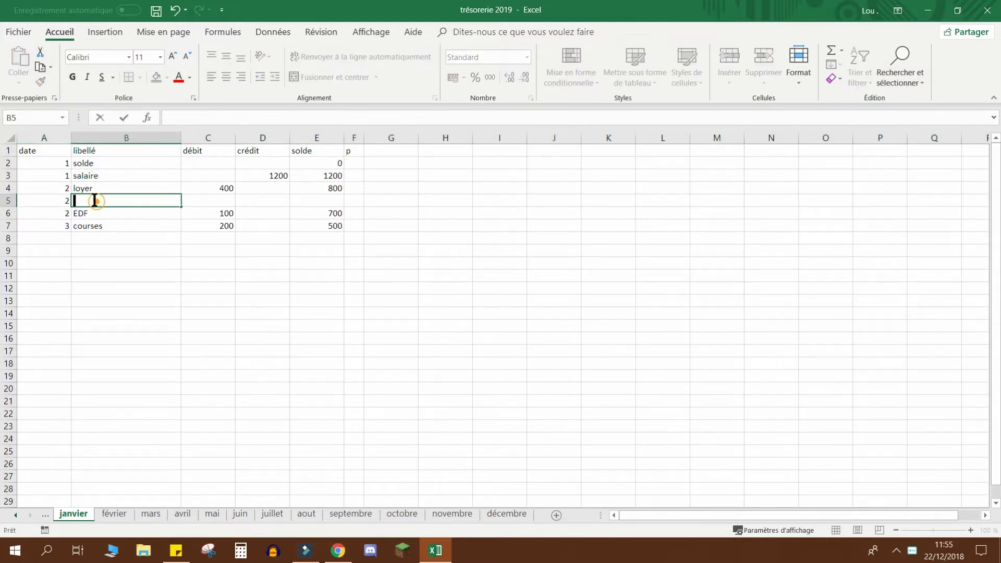
text(ea)
double_click(225, 200)
text(40)
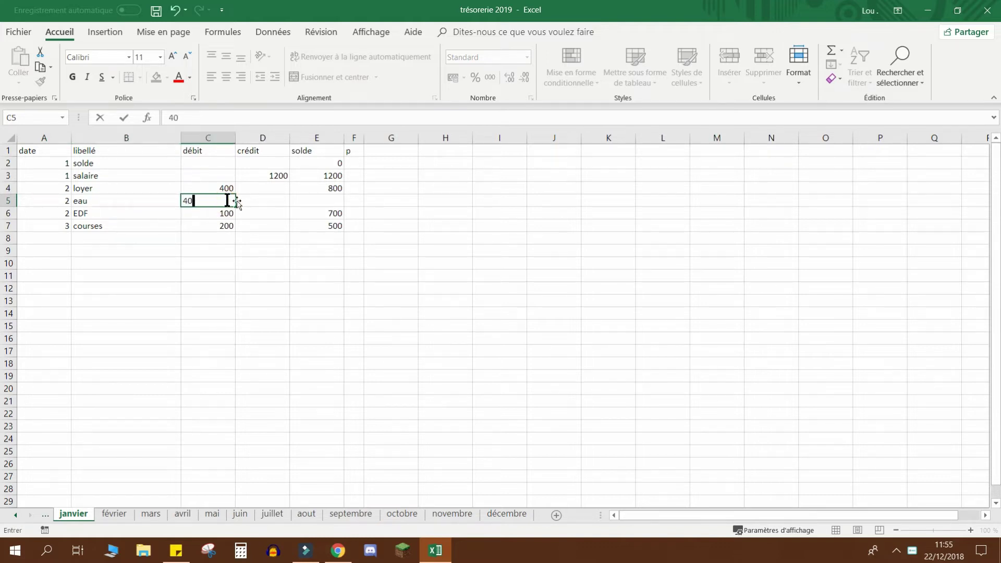
double_click(238, 250)
- Refill the solde formulas through the eau row and down to the last entry
click(330, 191)
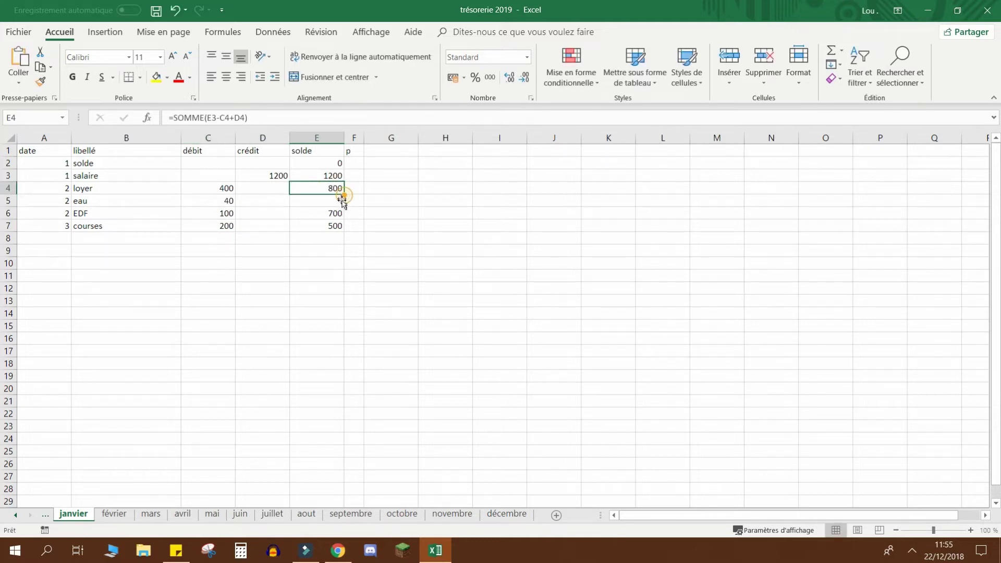
drag(345, 195, 343, 206)
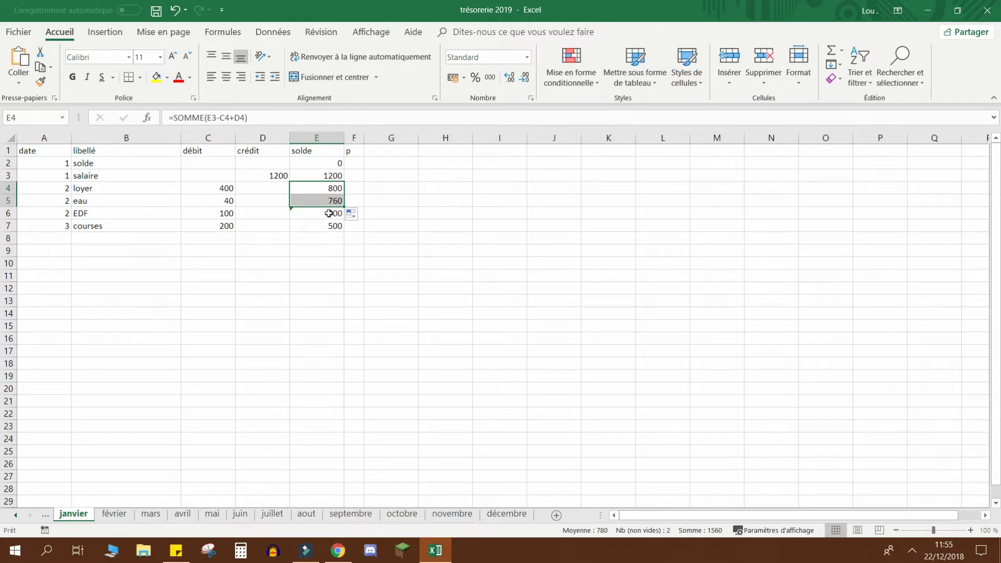
click(329, 213)
click(338, 202)
click(349, 214)
click(348, 214)
double_click(341, 207)
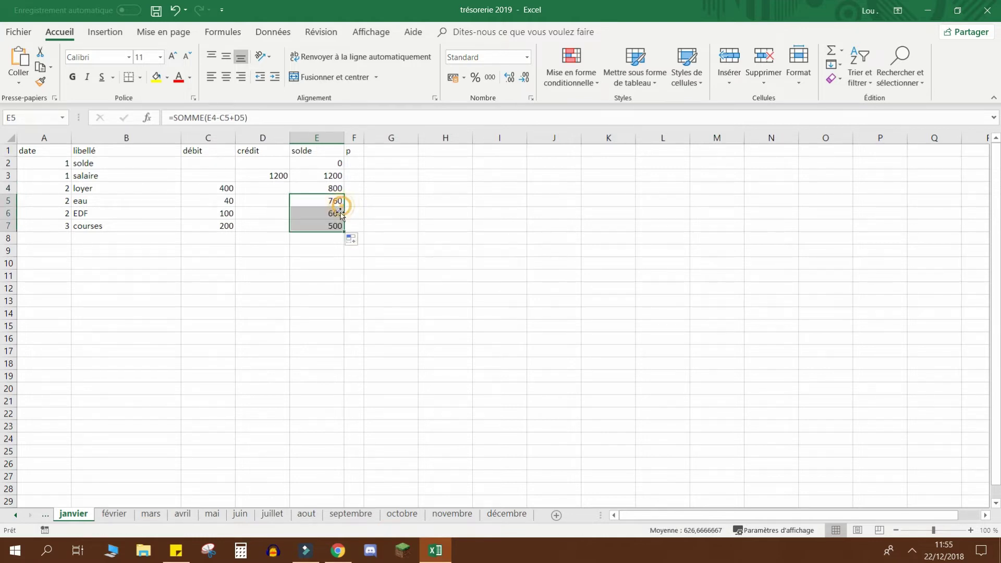
click(312, 251)
click(331, 320)
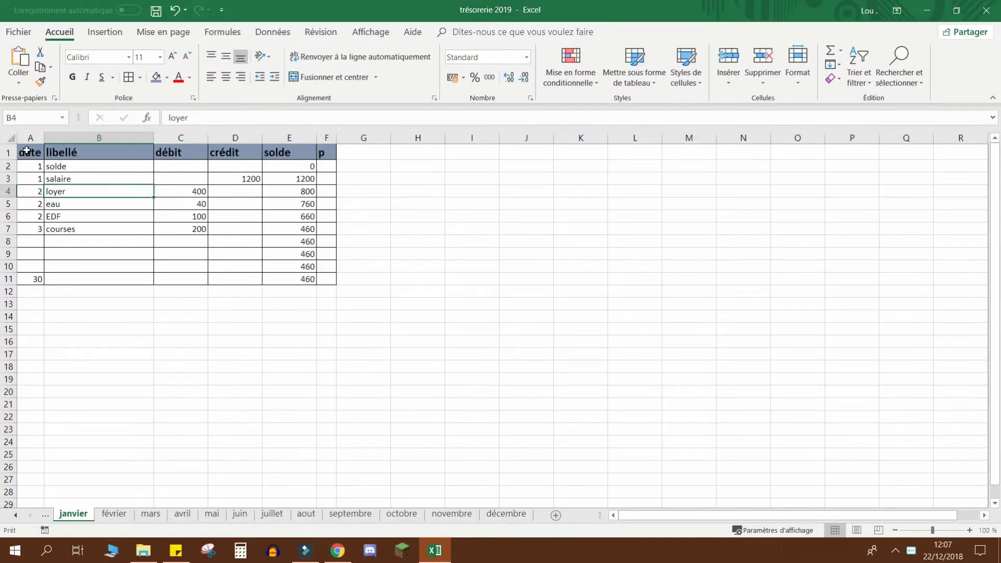
- Copy the janvier ledger table A1:F11 and go to the février sheet
drag(26, 150, 327, 279)
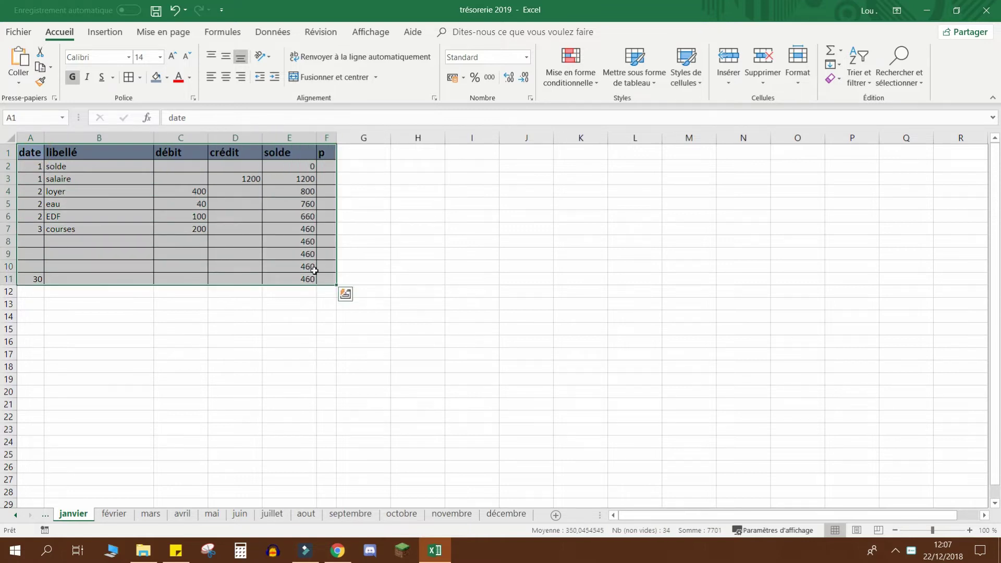
right_click(294, 245)
click(316, 265)
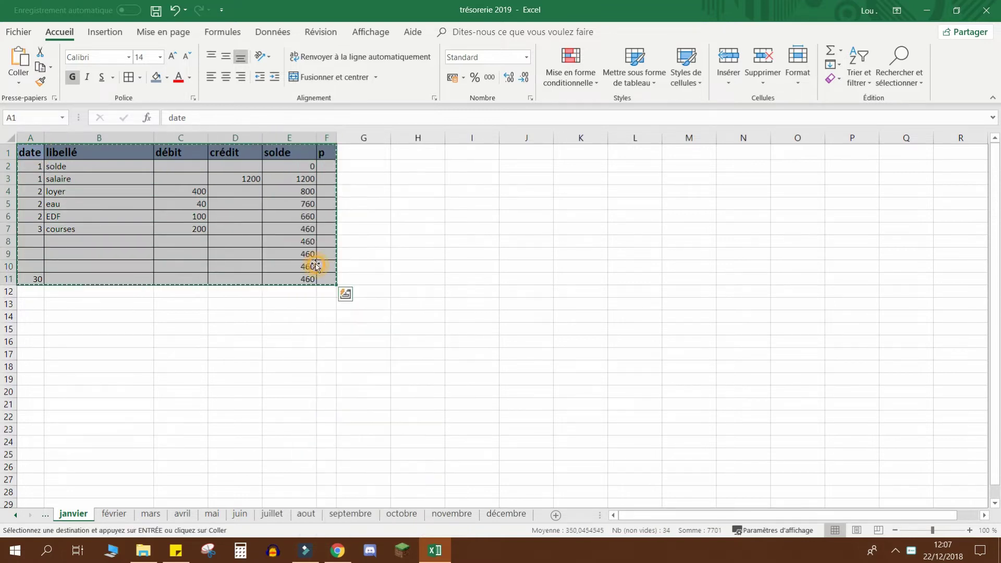
click(317, 265)
click(117, 515)
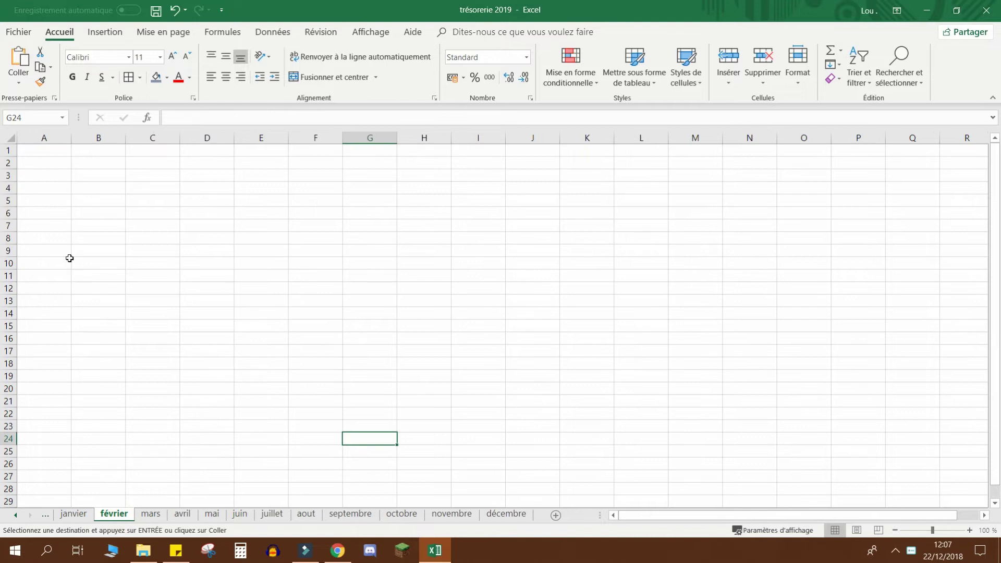
- Paste the janvier ledger into février at A1 and clear the copy marquee
click(45, 152)
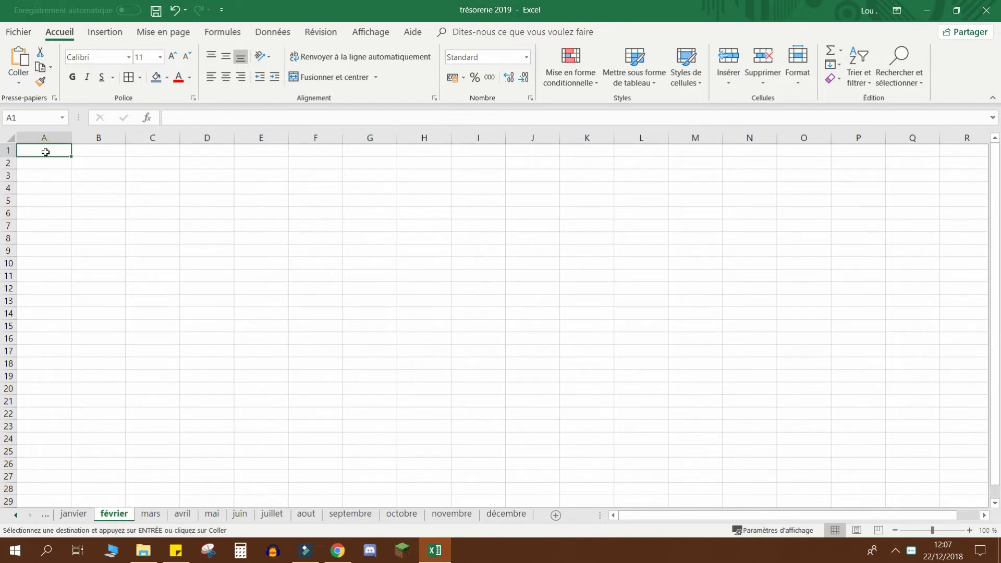
key(ctrl+v)
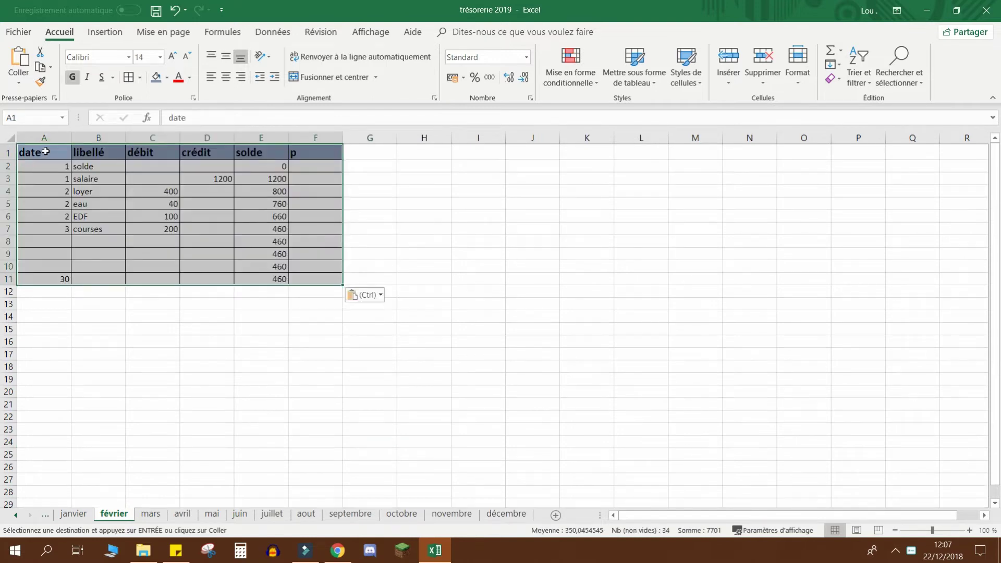
click(208, 275)
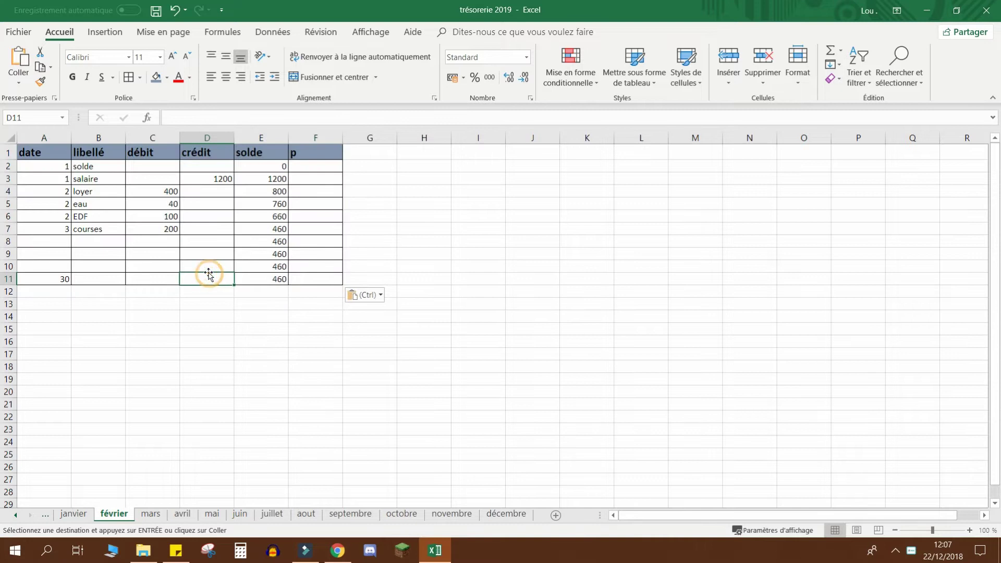
click(276, 164)
key(Escape)
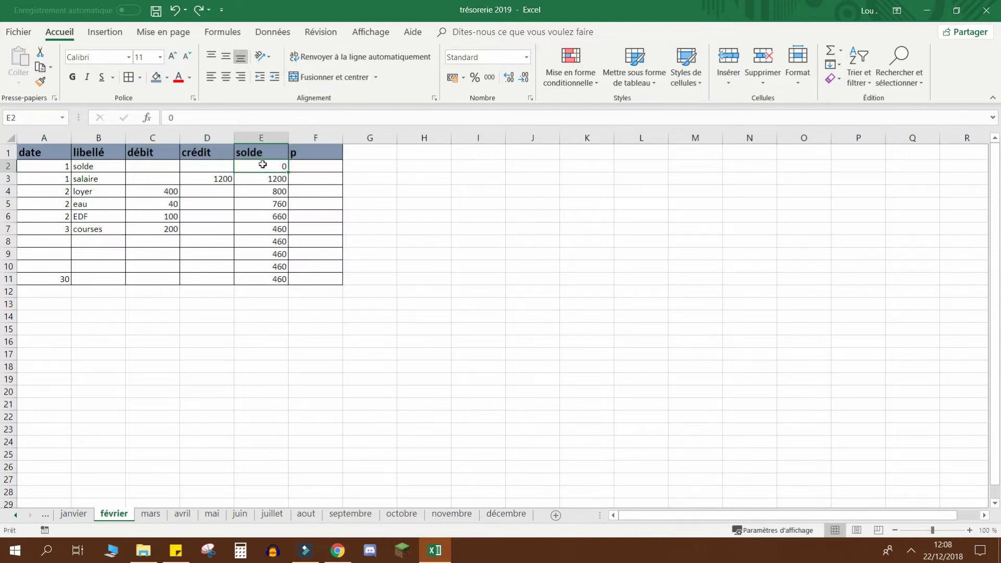
- Set février's E2 to =SOMME(janvier!E11), carrying over the 460 closing balance
click(831, 52)
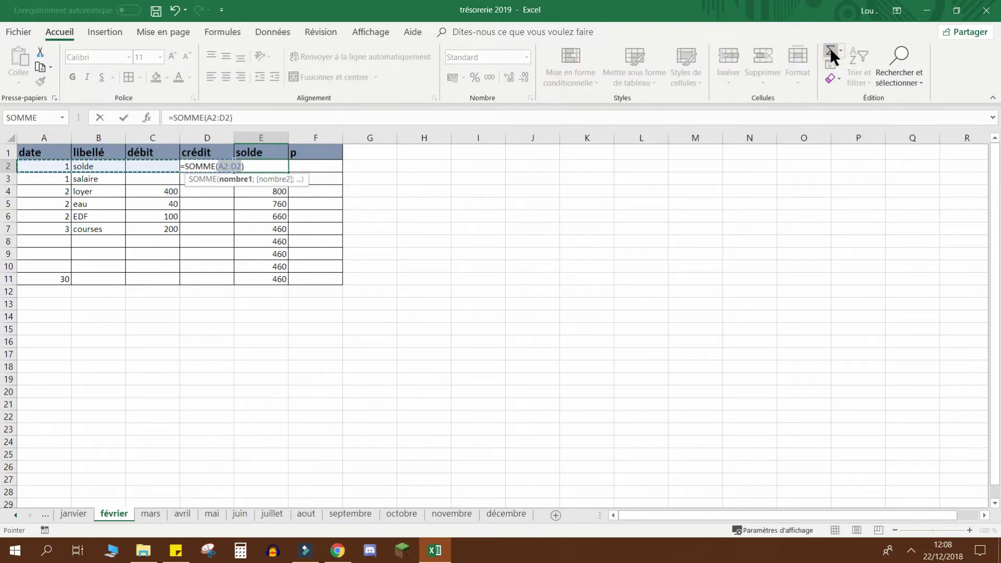
click(75, 516)
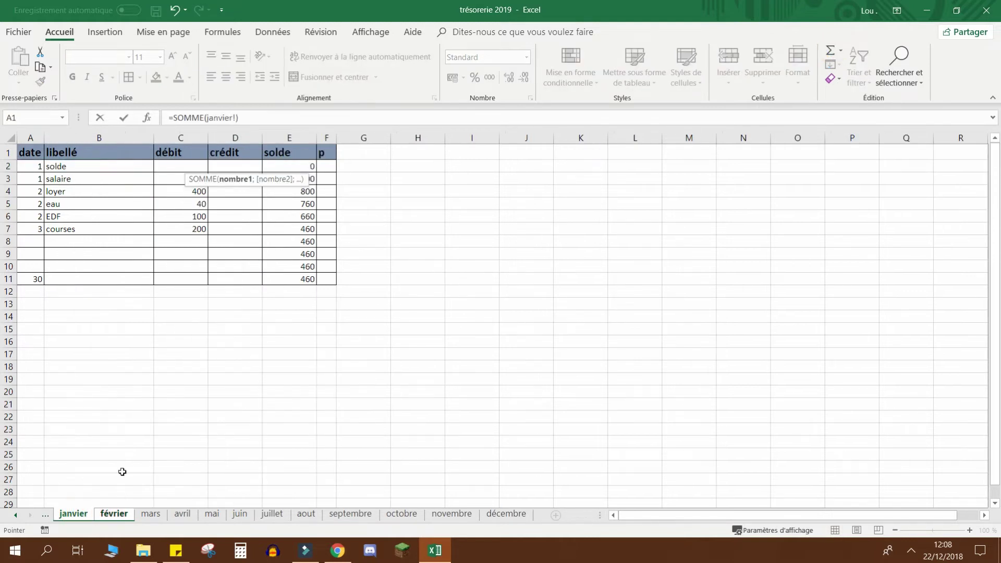
click(308, 279)
click(264, 114)
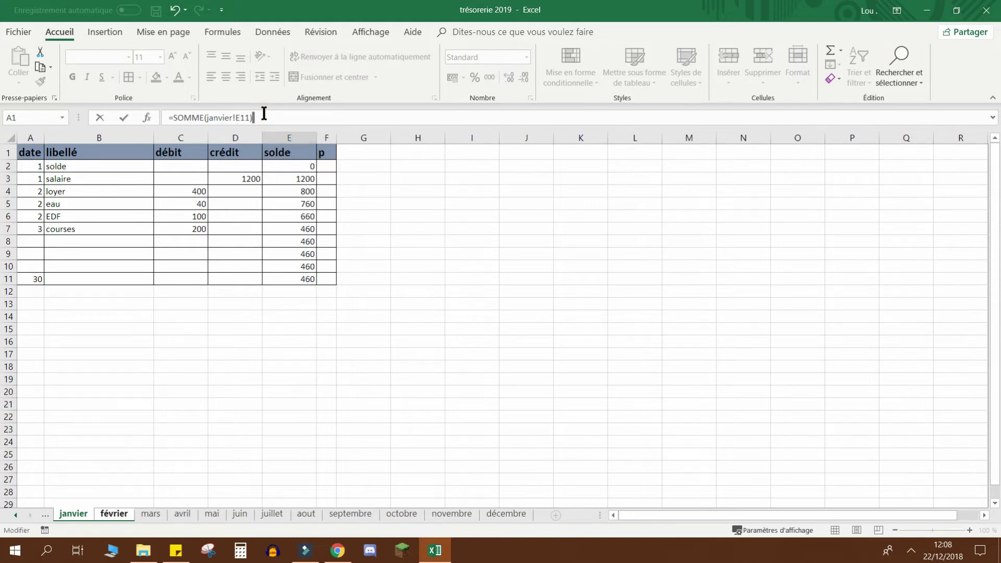
key(Return)
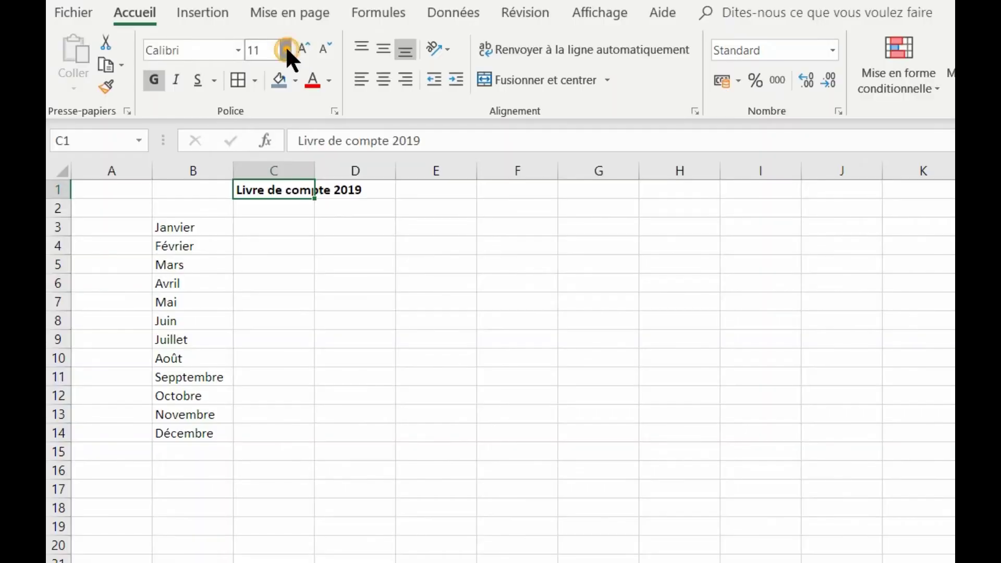
- Set the 'Livre de compte 2019' title font size to 20
click(285, 48)
click(260, 222)
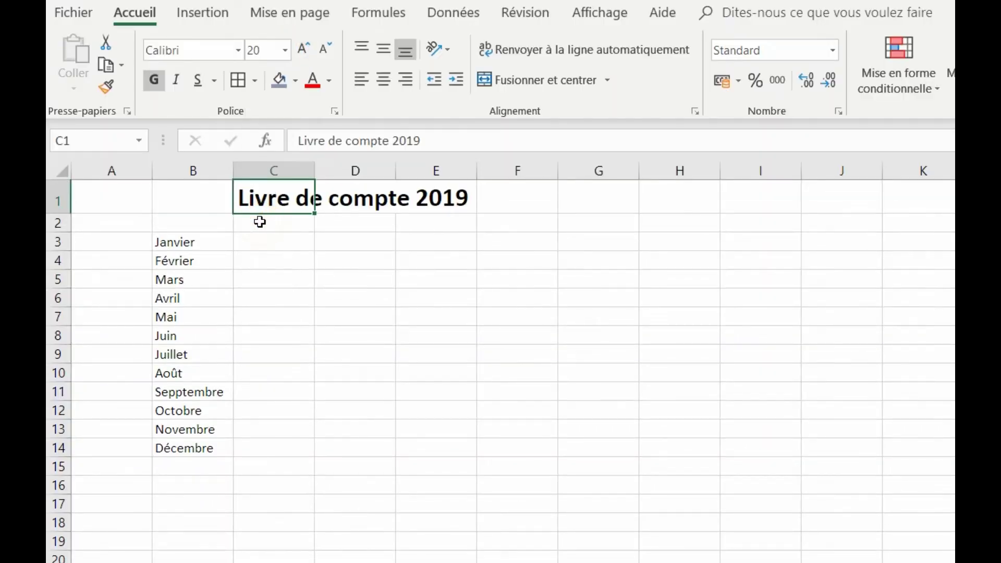
click(229, 292)
- Middle-align the title and merge and centre it across row 1
drag(113, 196, 662, 192)
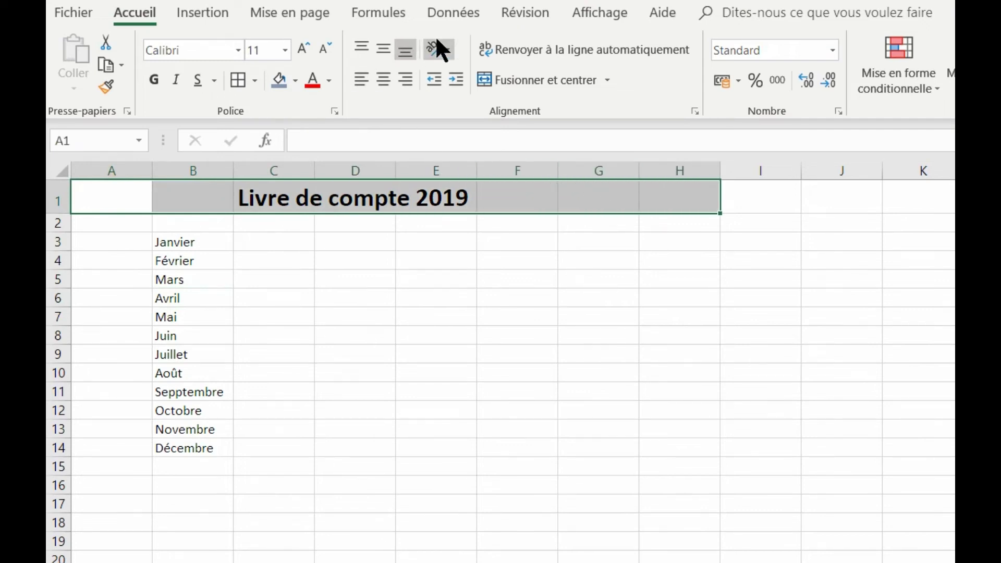
click(381, 53)
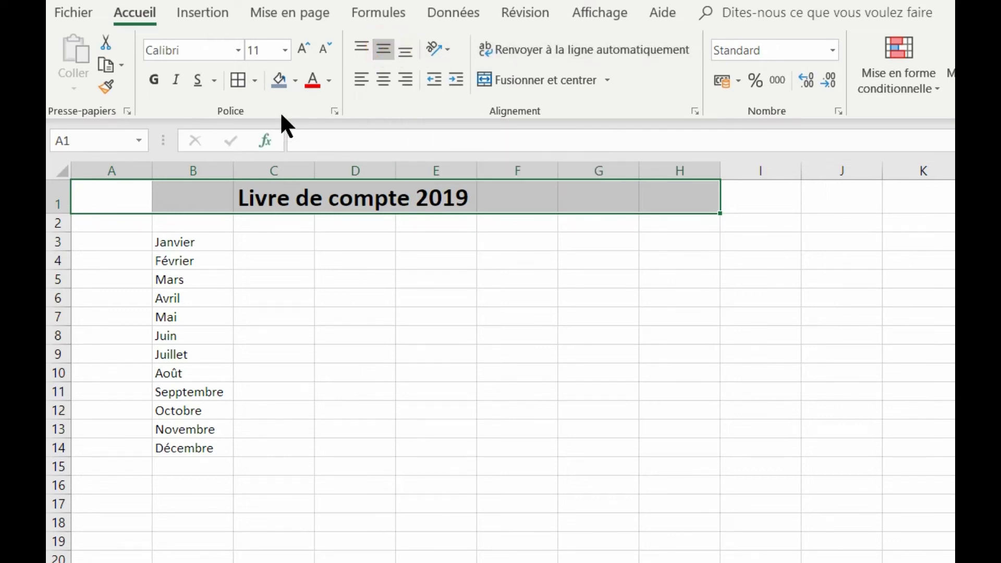
click(607, 77)
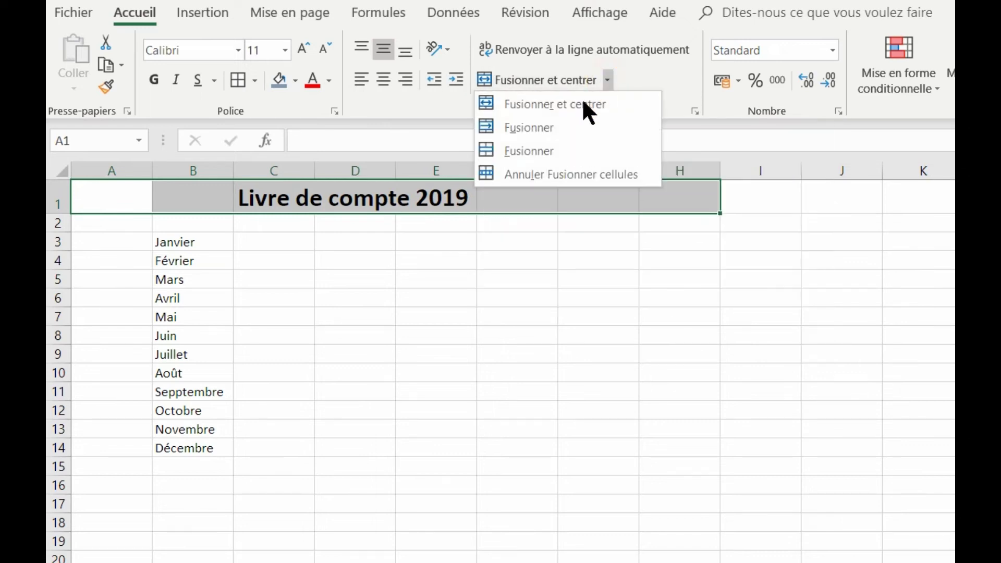
click(536, 122)
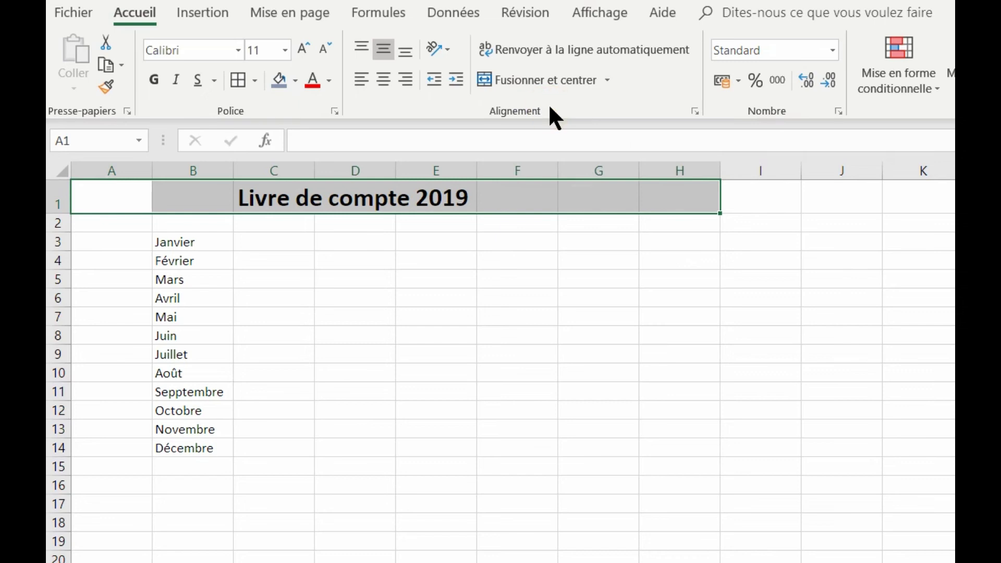
click(178, 242)
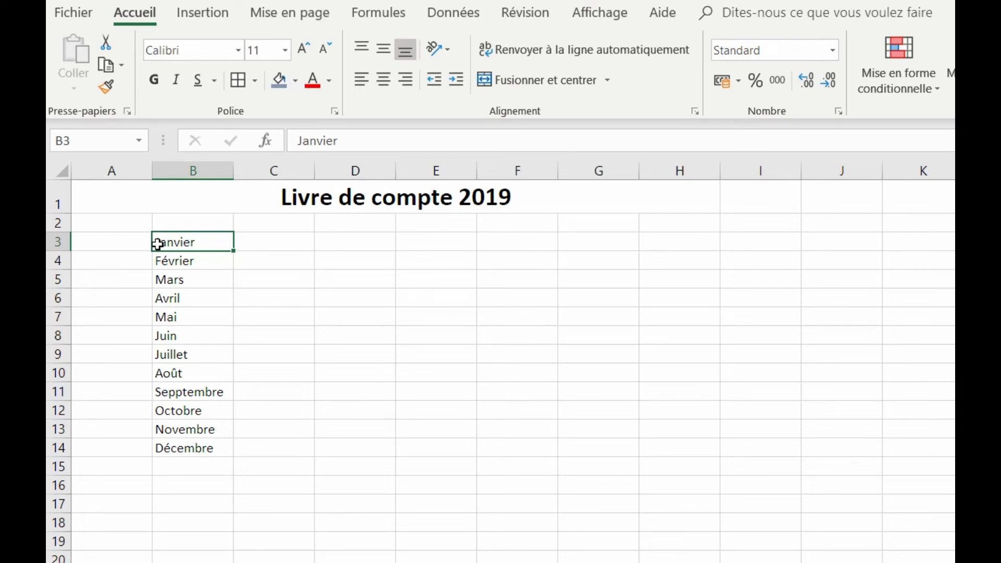
- Start a hyperlink on the Janvier cell B3, targeting a place in this workbook
right_click(157, 243)
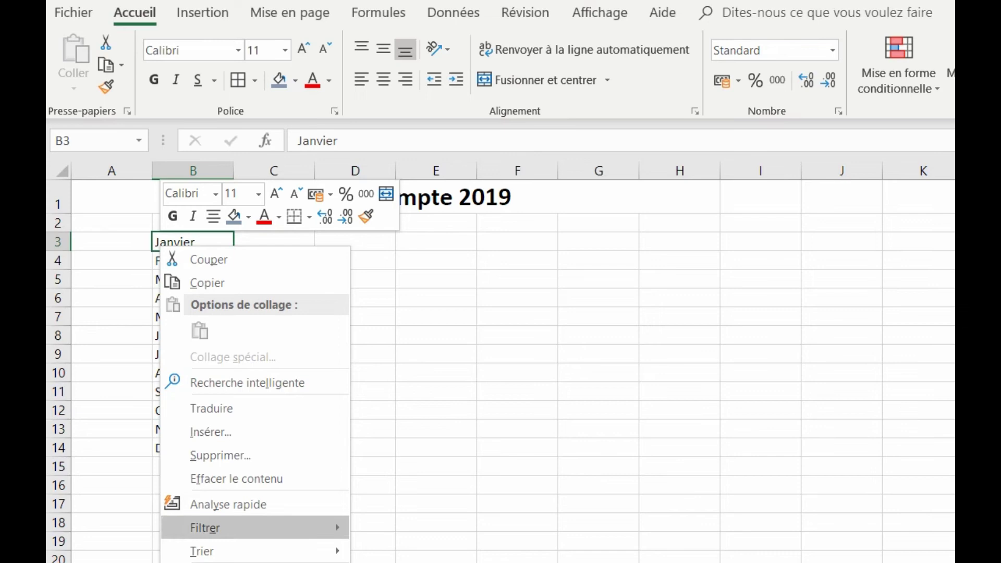
key(ctrl+k)
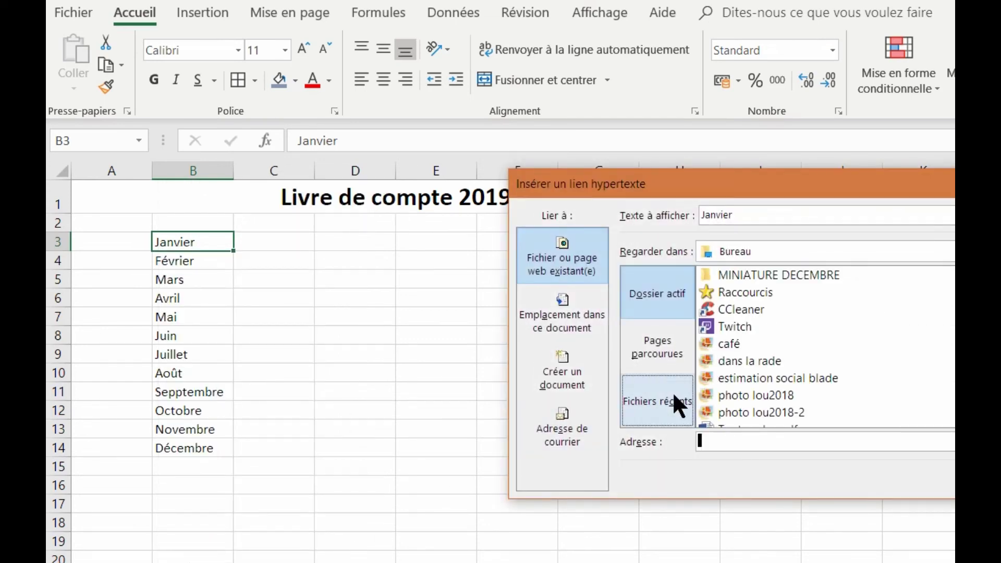
click(567, 295)
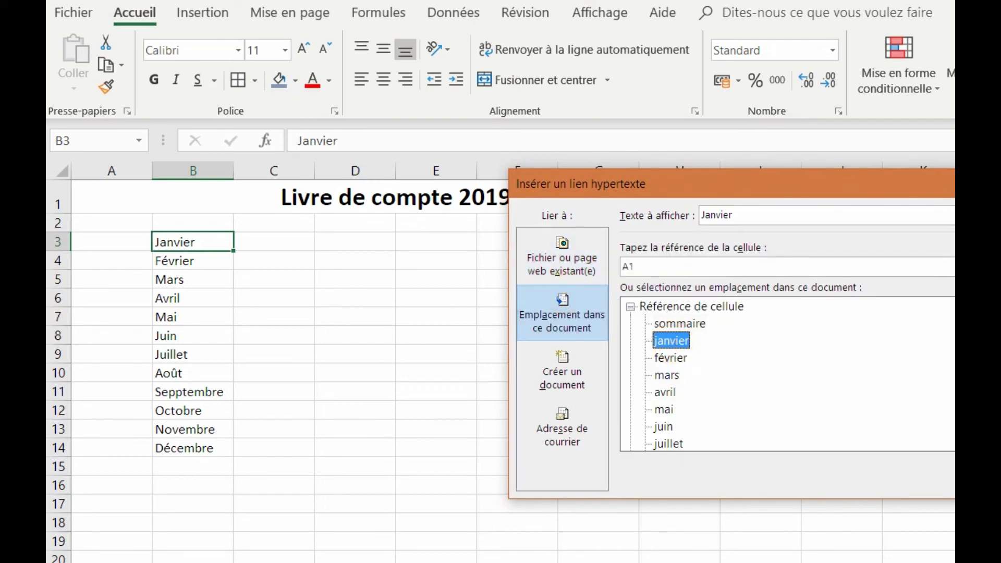
mouse_move(883, 193)
mouse_down()
mouse_move(645, 180)
mouse_move(471, 185)
mouse_up()
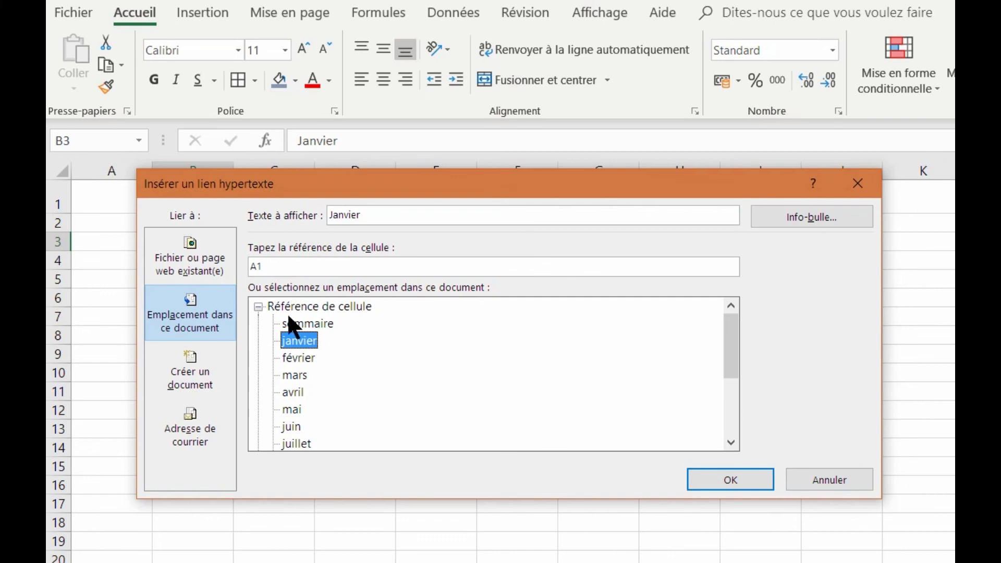
- Confirm the link to janvier!A1 and follow it from B3 to the janvier sheet
click(731, 480)
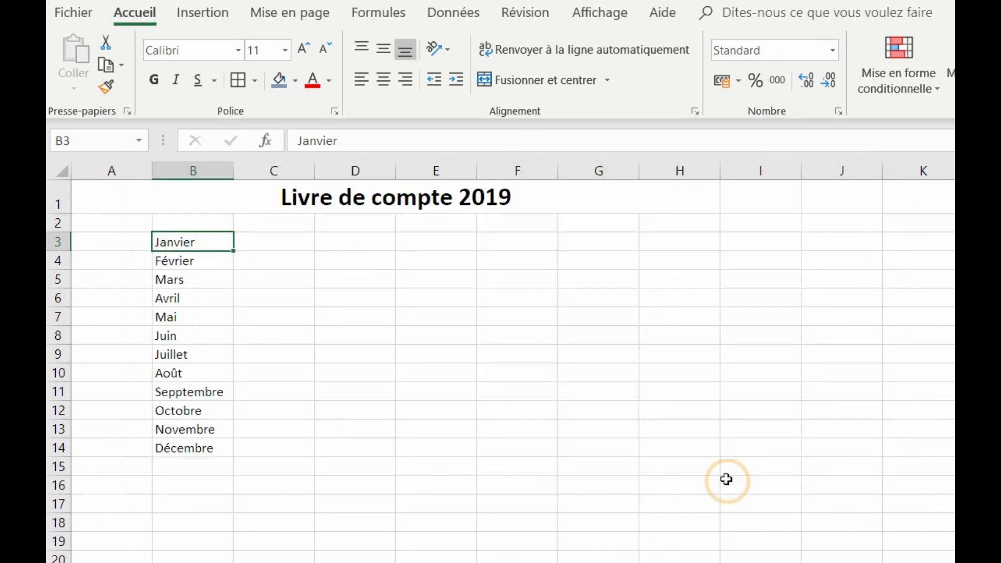
click(494, 516)
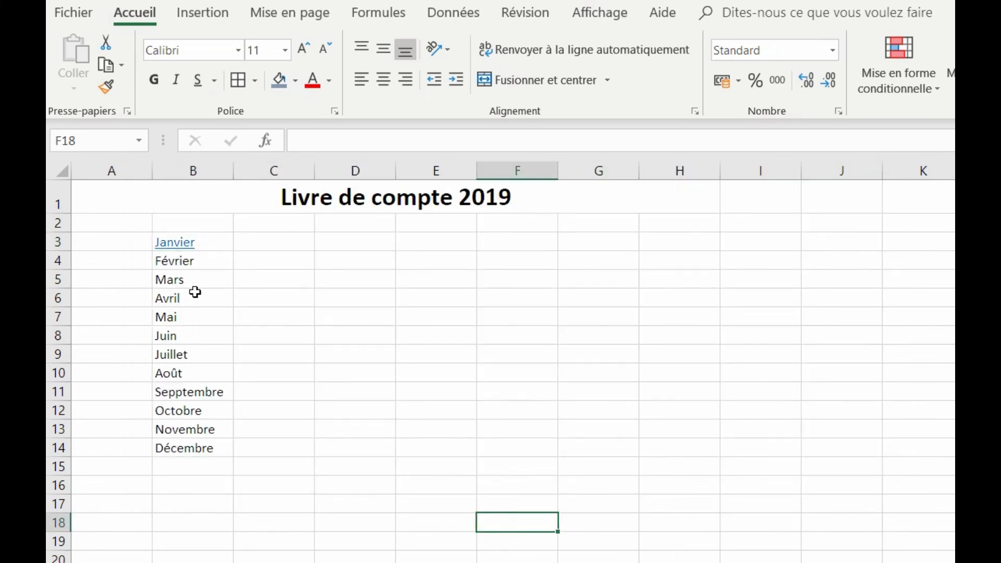
click(175, 242)
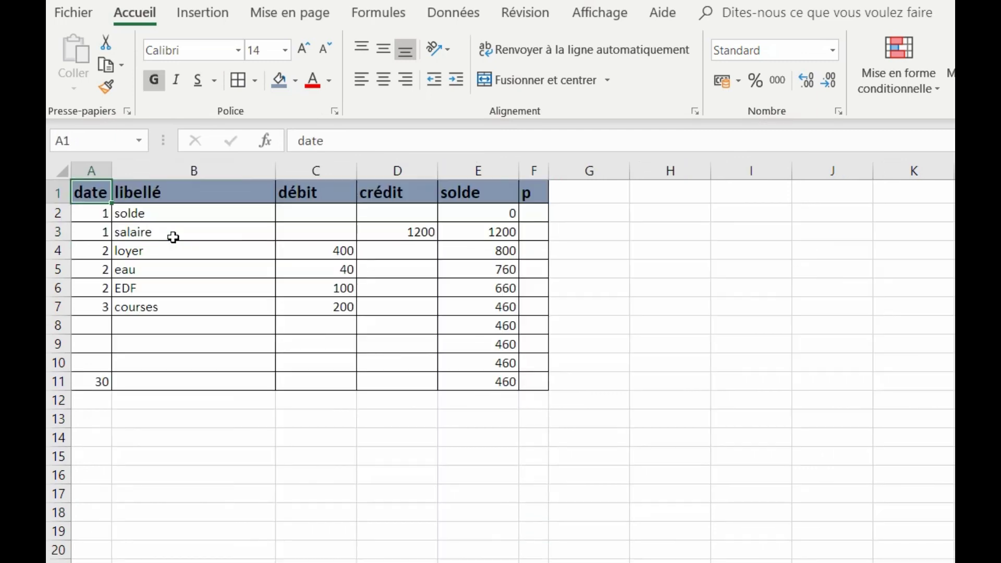